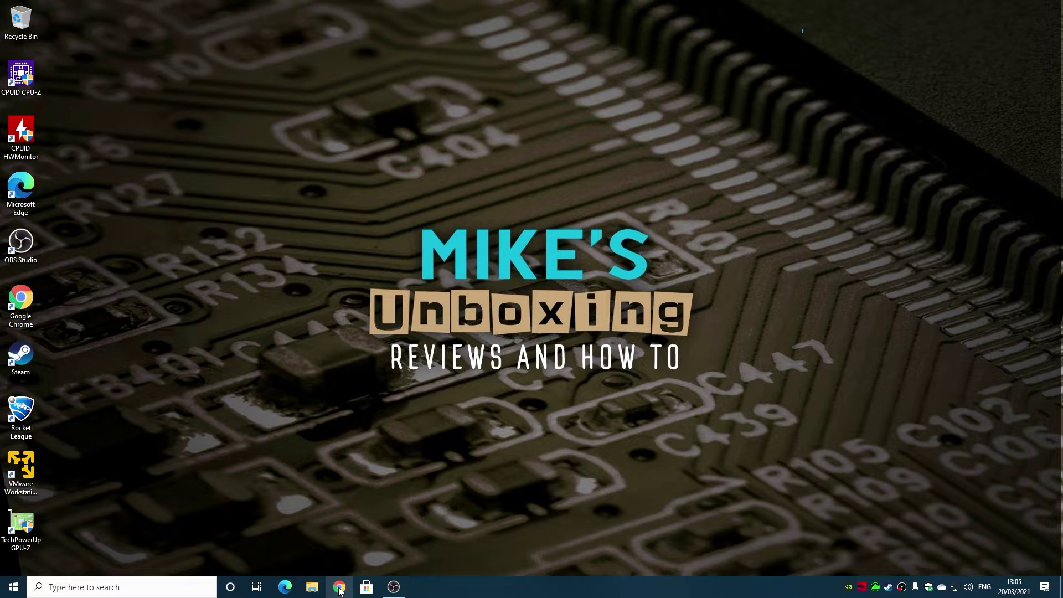
- In Chrome, search Google for mikesunboxing and open the Mike's unboxing YouTube channel
click(340, 588)
click(467, 239)
text(mikesunboxing)
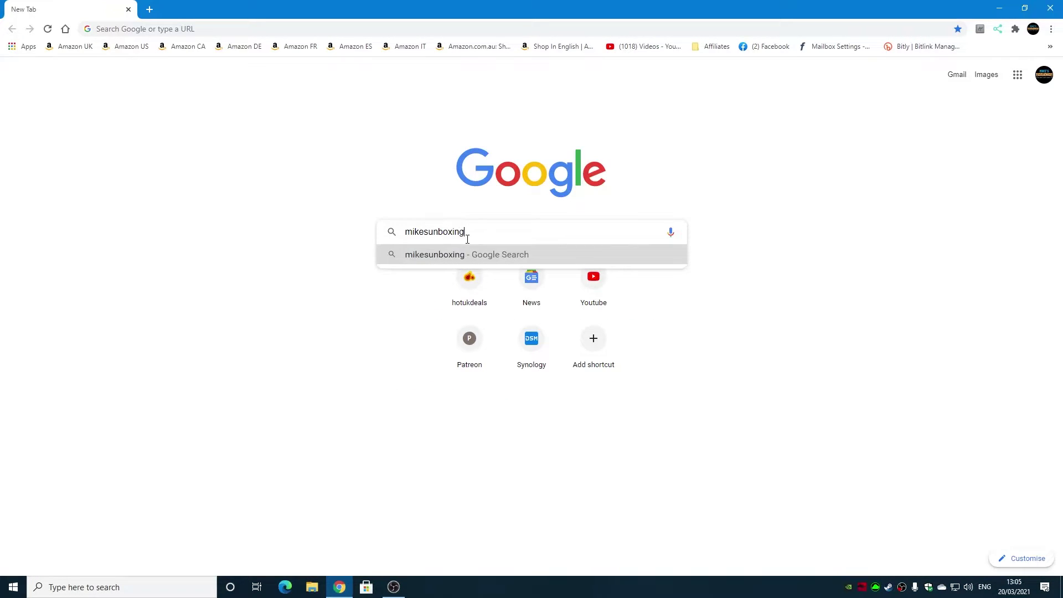
key(Return)
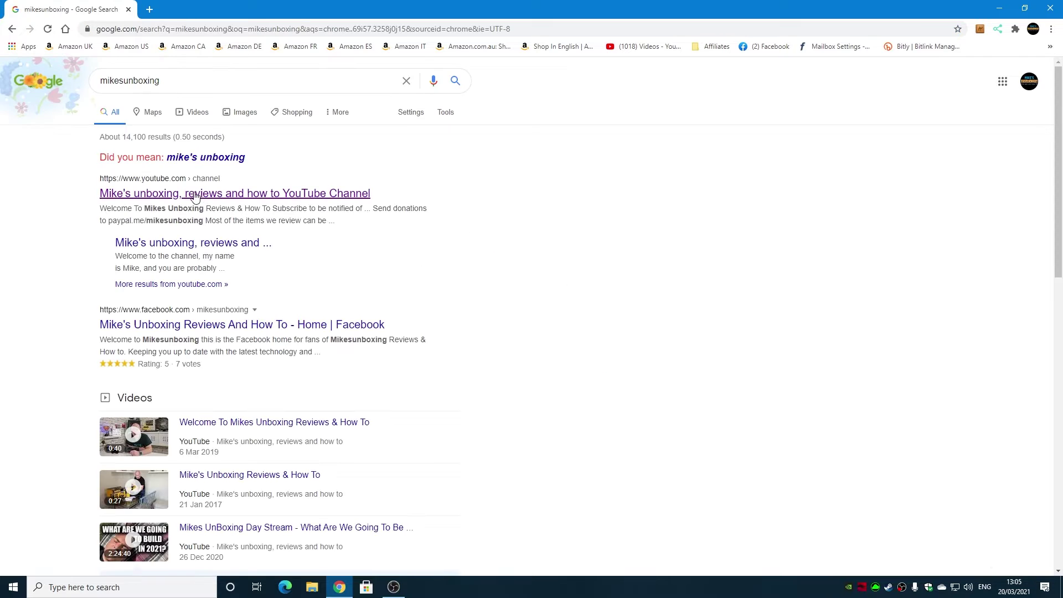
click(193, 194)
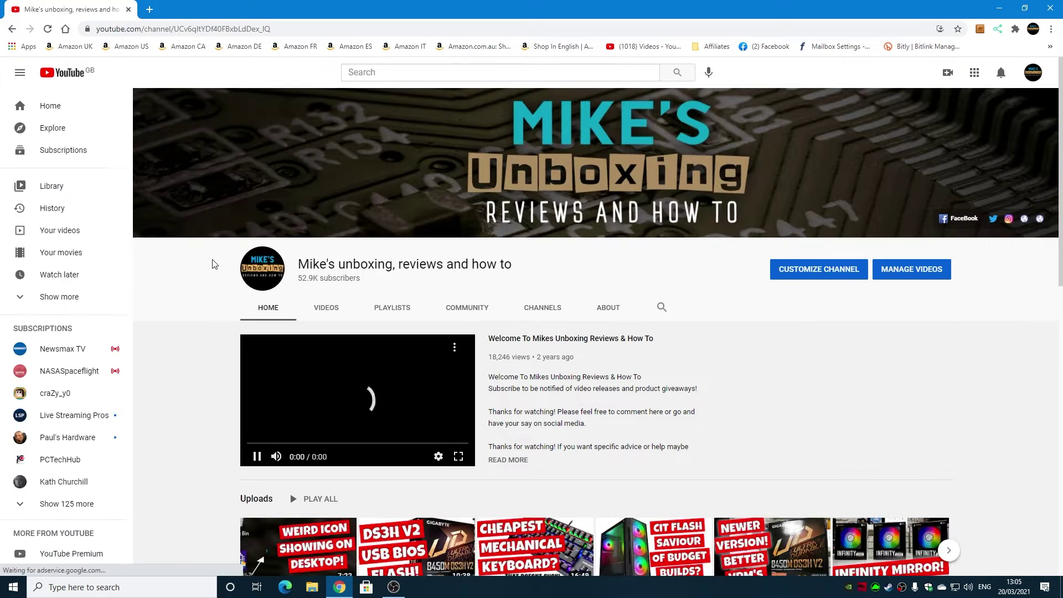
scroll(332, 467, down, 6)
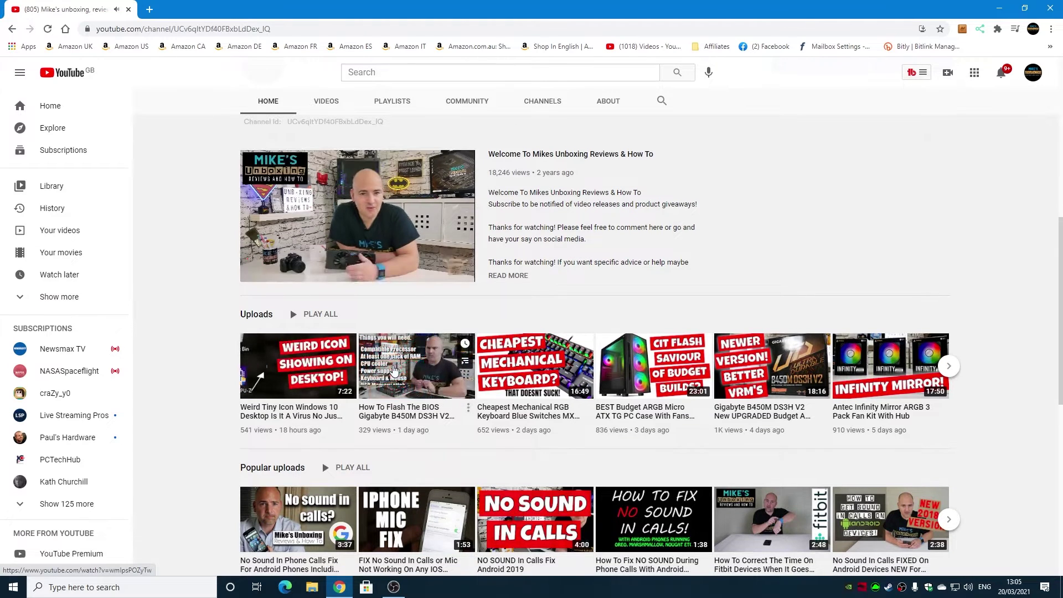
- Play the How To Flash The BIOS video and switch its English auto-generated captions on
click(421, 365)
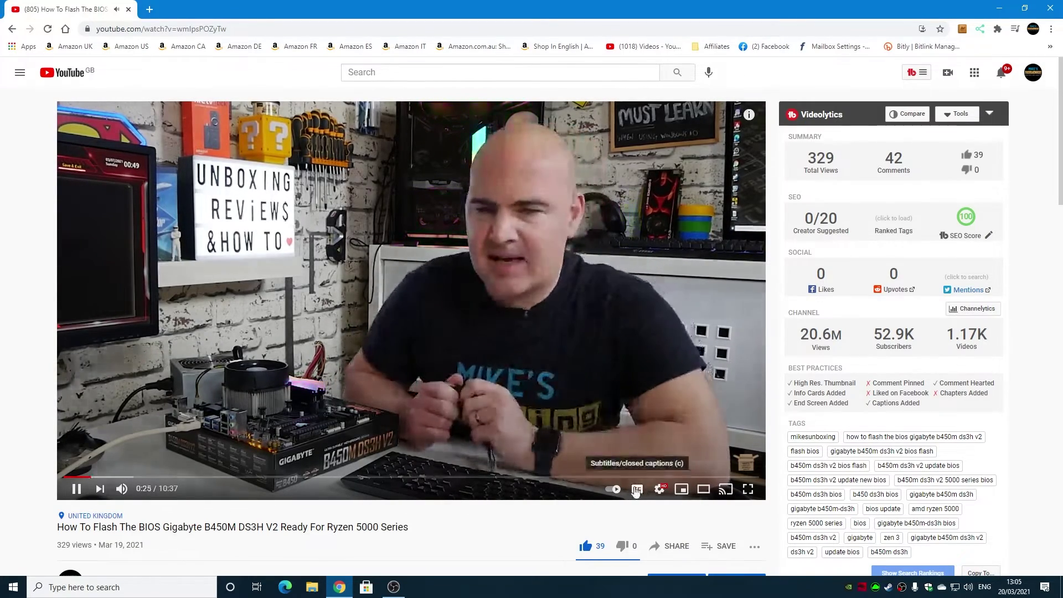
click(636, 490)
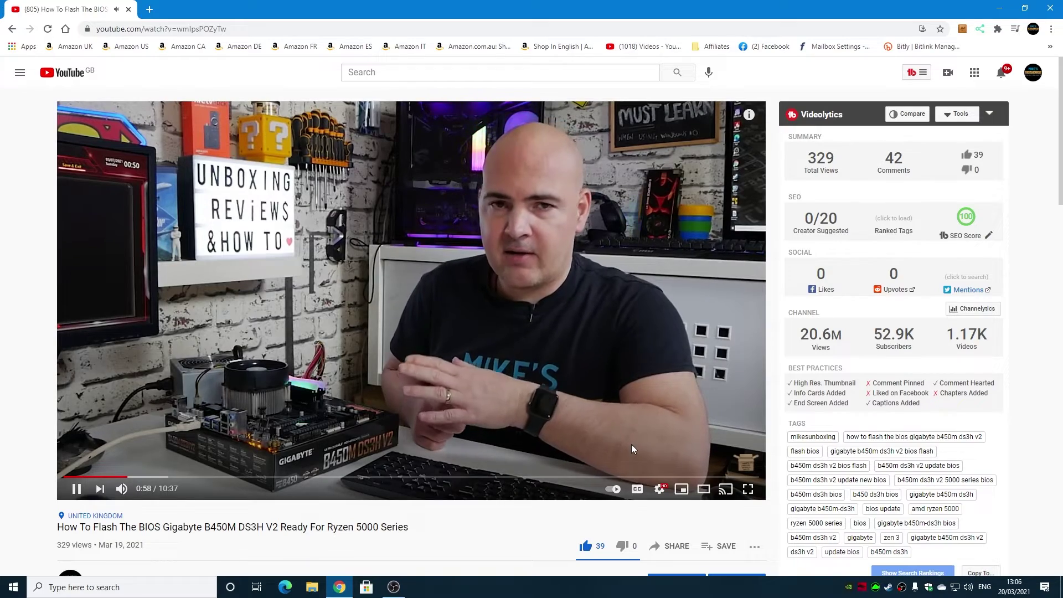
click(637, 488)
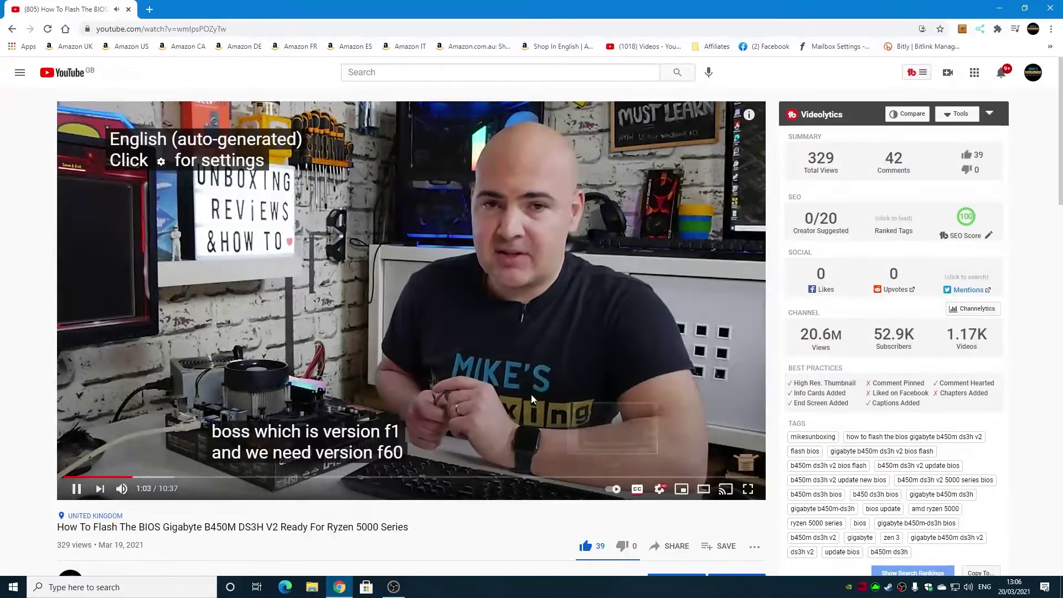
click(637, 488)
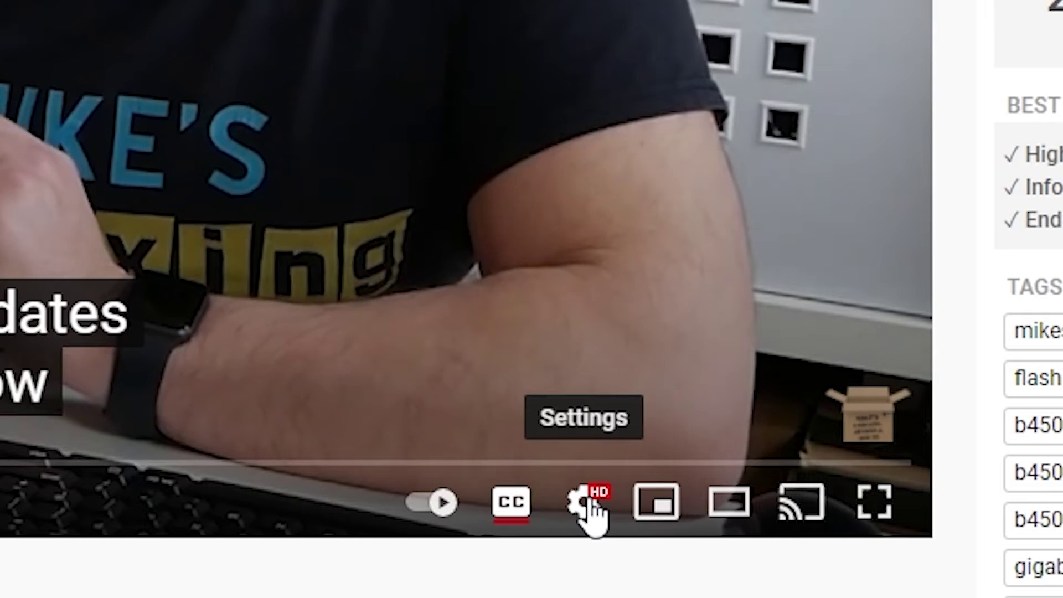
- Open the player settings menu to the Subtitles/CC submenu
click(660, 490)
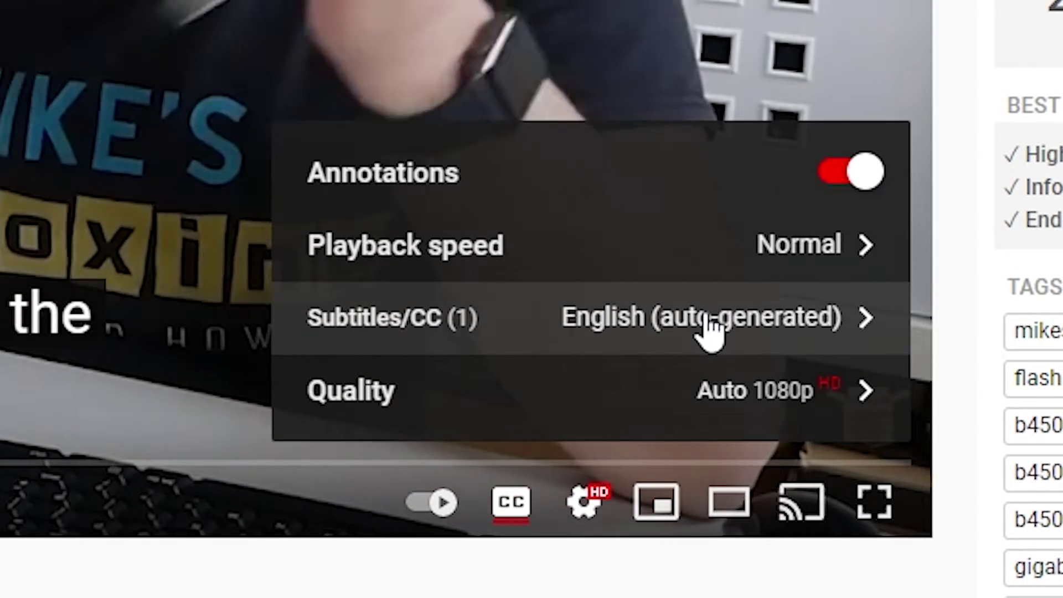
click(708, 328)
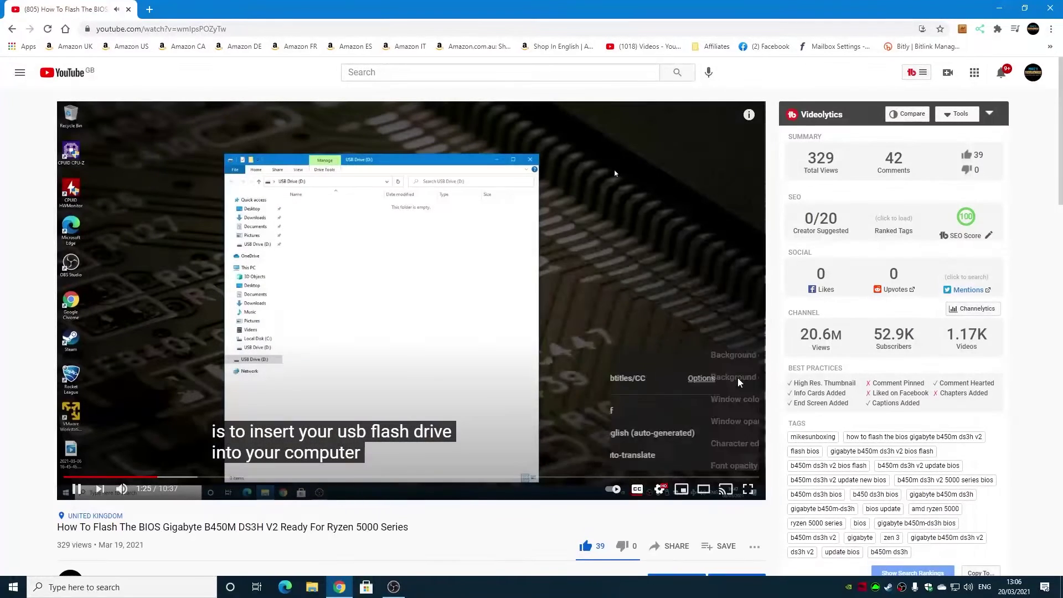
- Preview every caption font family from Proportional Serif to Small Capitals, finishing on Monospaced Serif
click(847, 143)
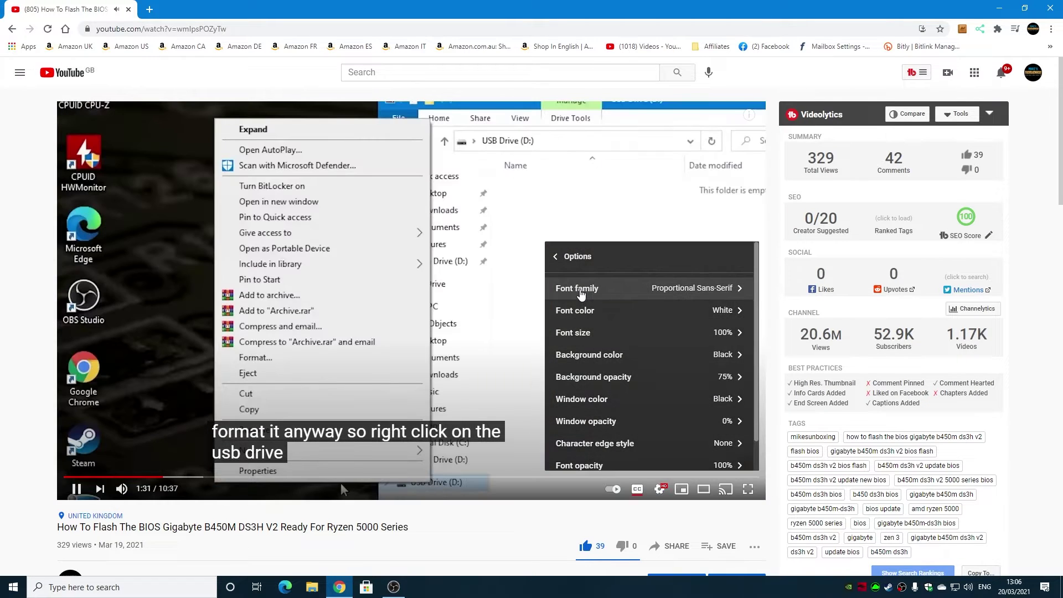
click(579, 289)
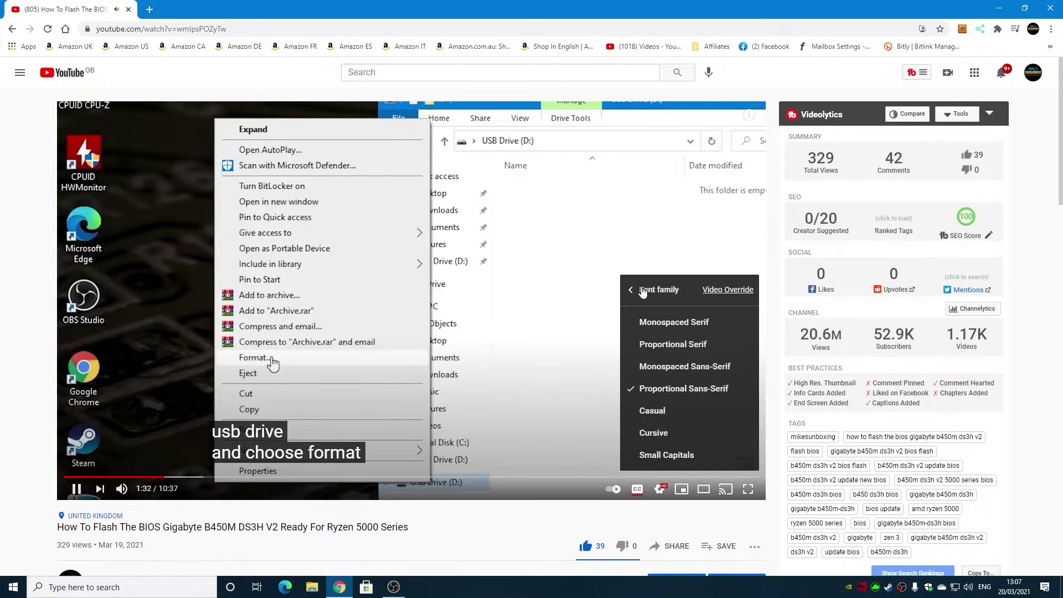
click(645, 325)
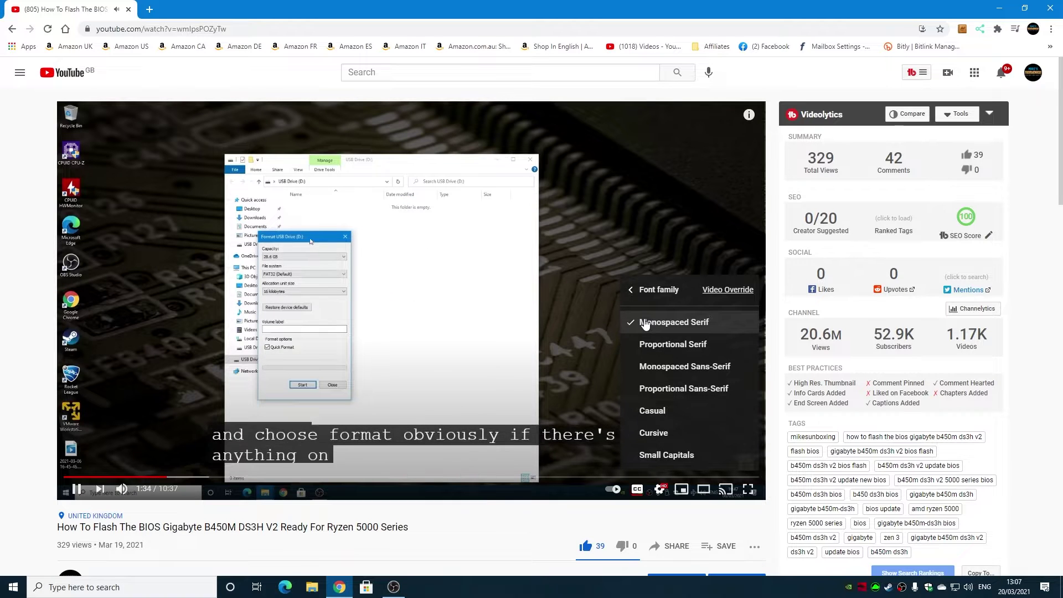
click(656, 346)
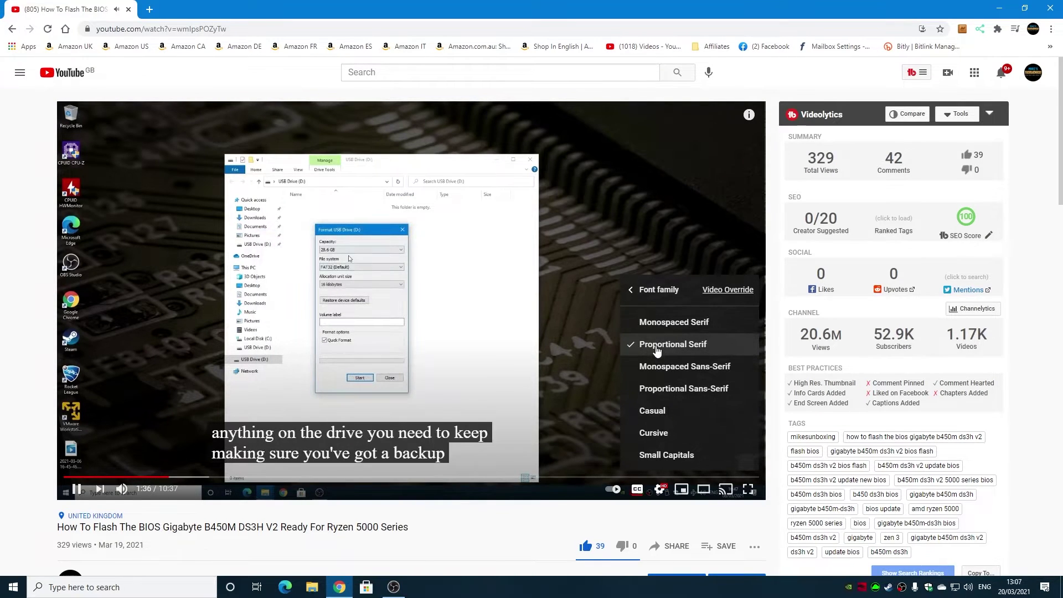
click(660, 367)
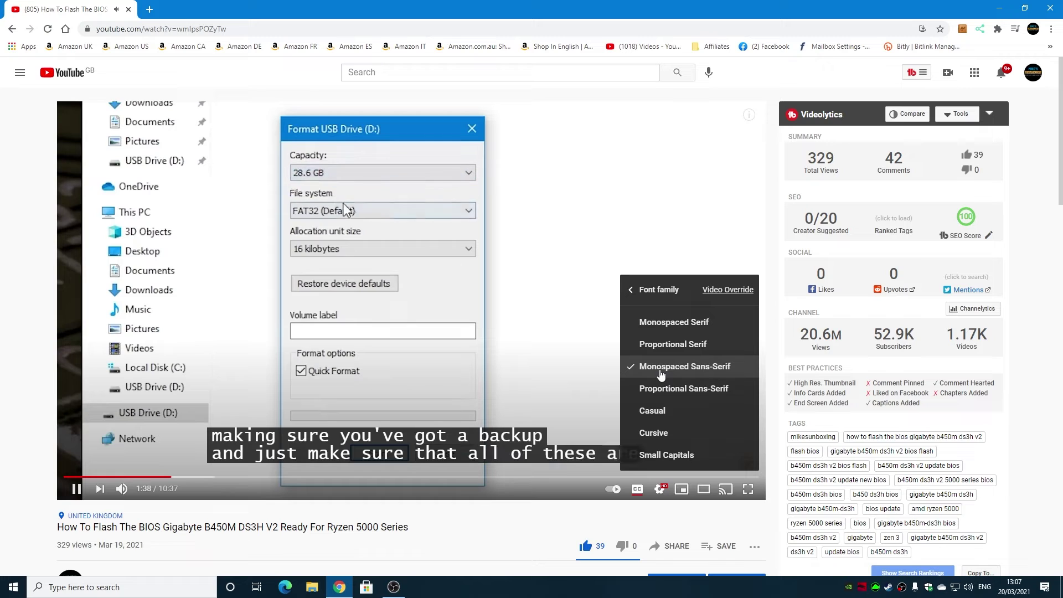
click(661, 389)
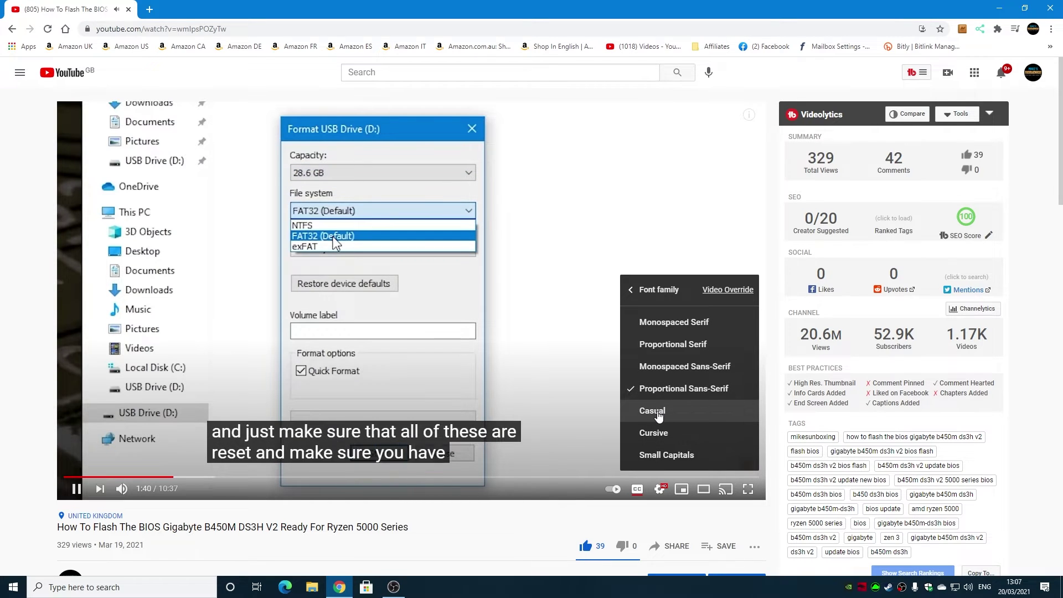
click(658, 417)
click(653, 433)
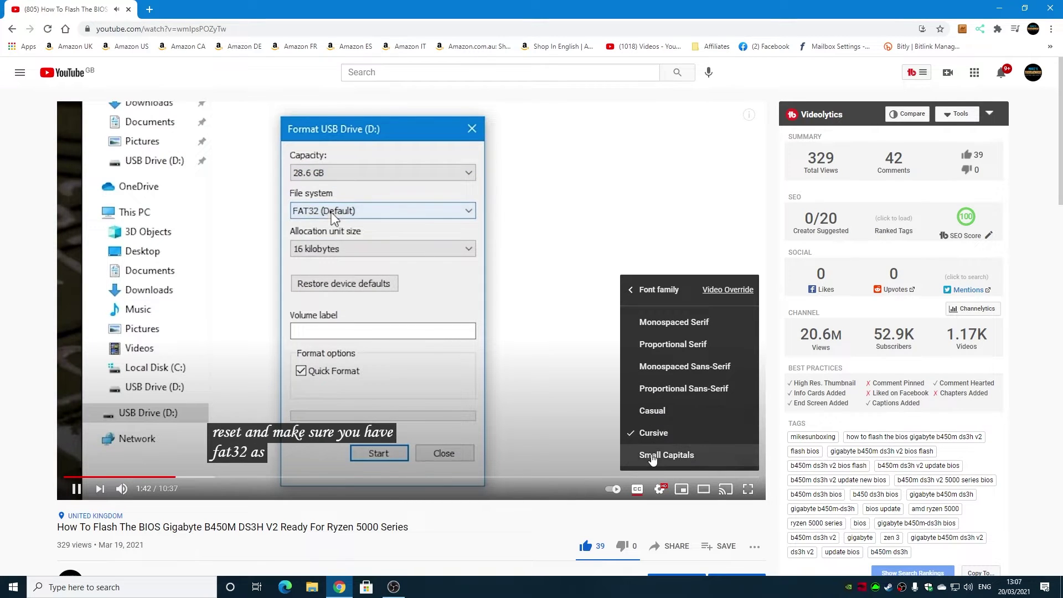
click(652, 456)
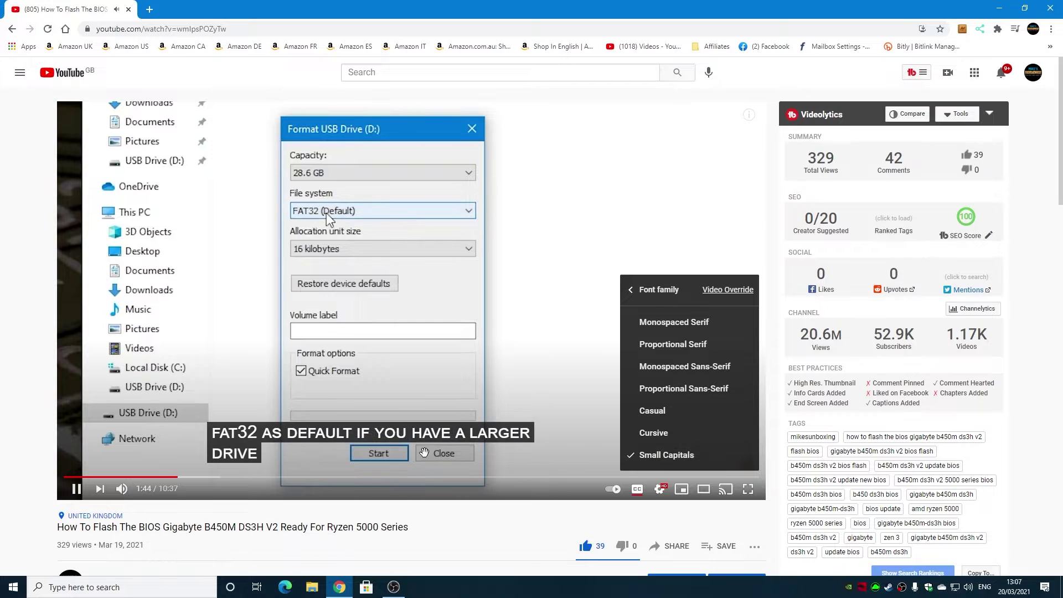
click(658, 323)
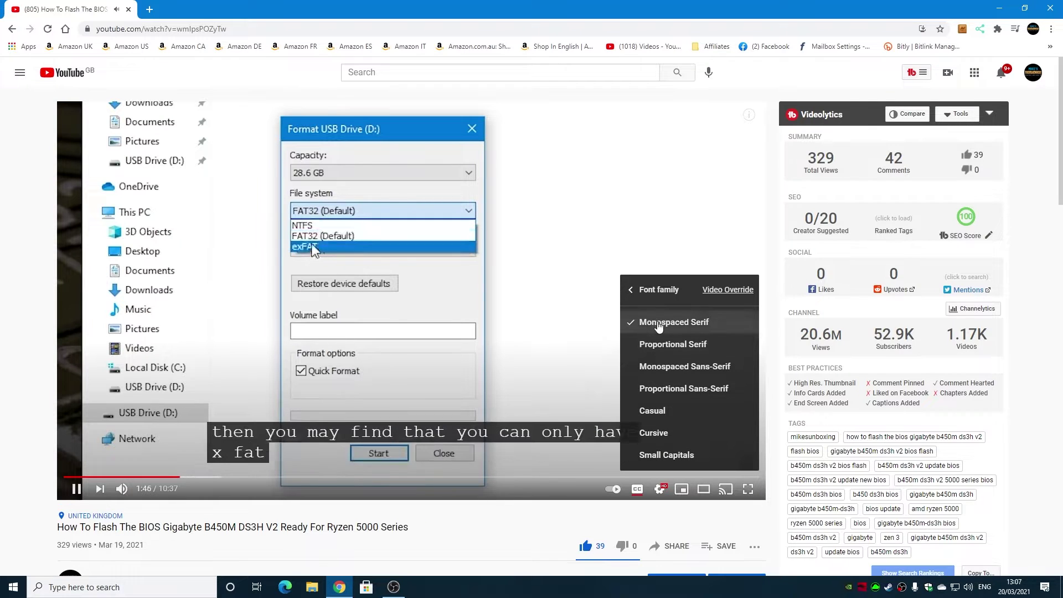
click(654, 348)
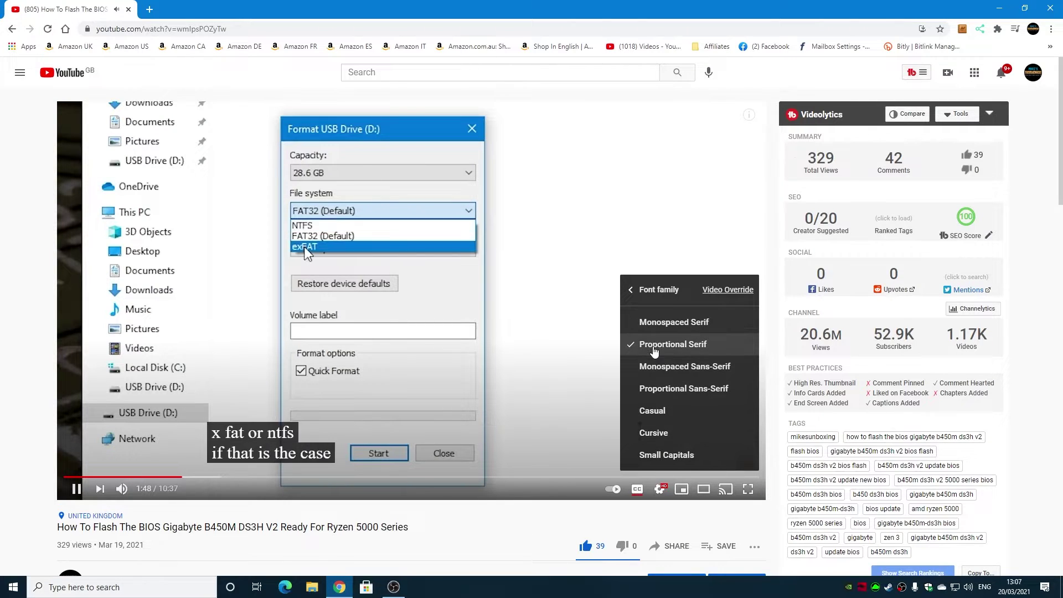
click(654, 331)
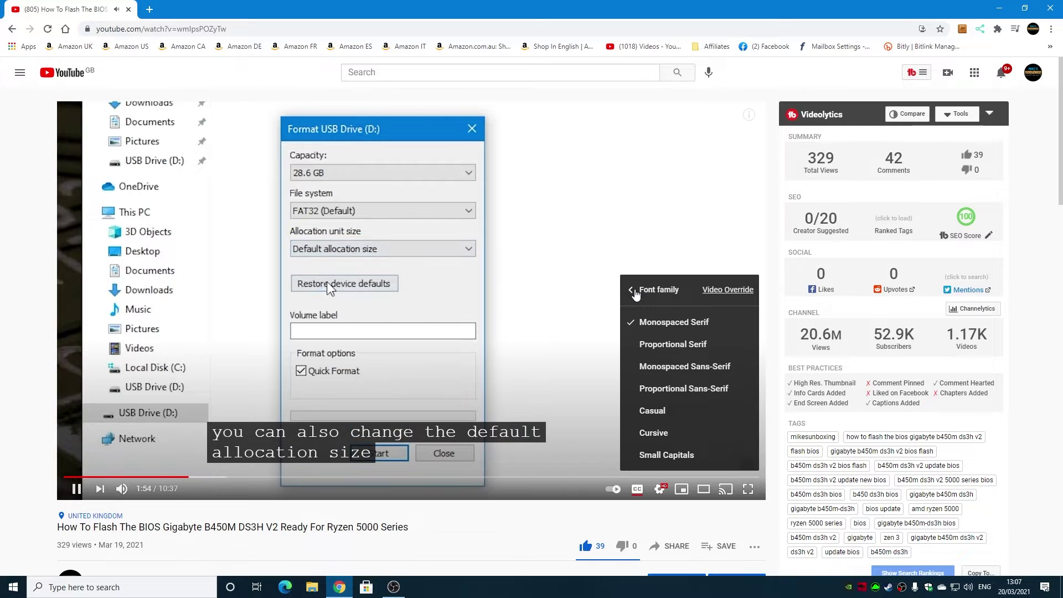
- From caption Options, cycle the font colour through green, blue and black
click(656, 293)
click(608, 311)
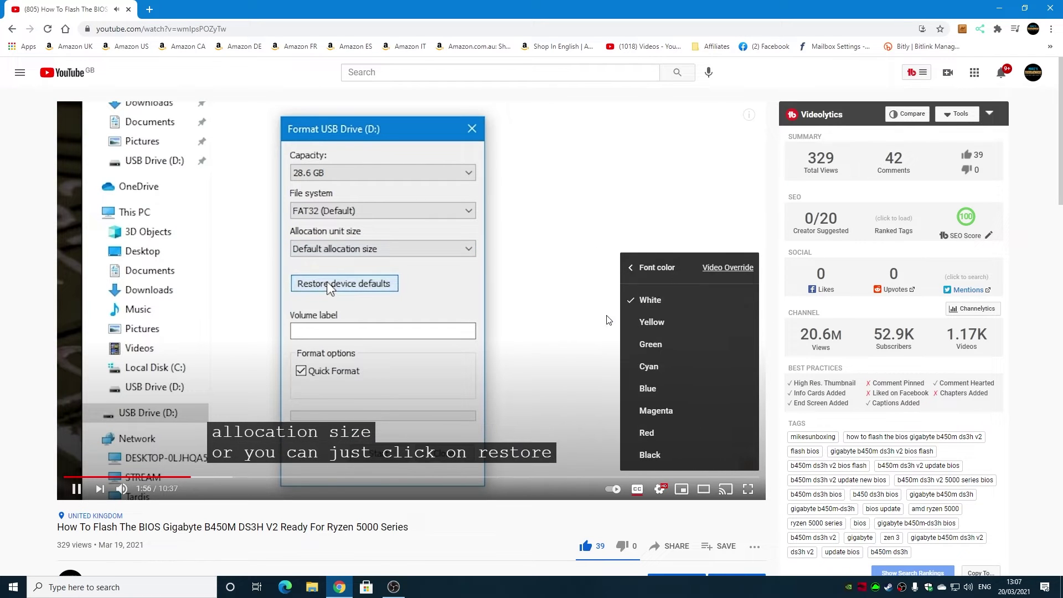
click(645, 344)
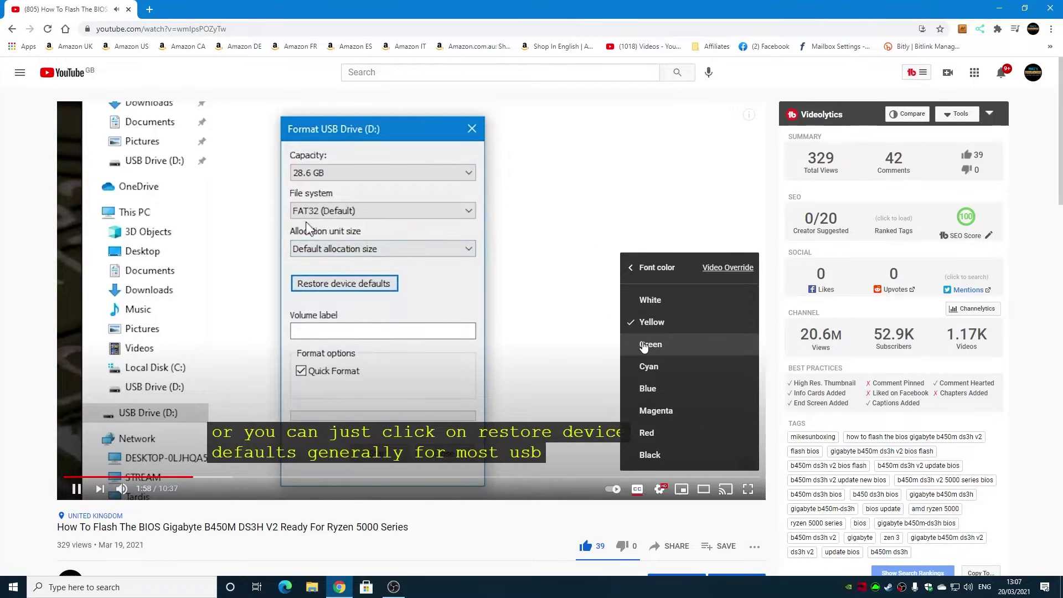
click(647, 388)
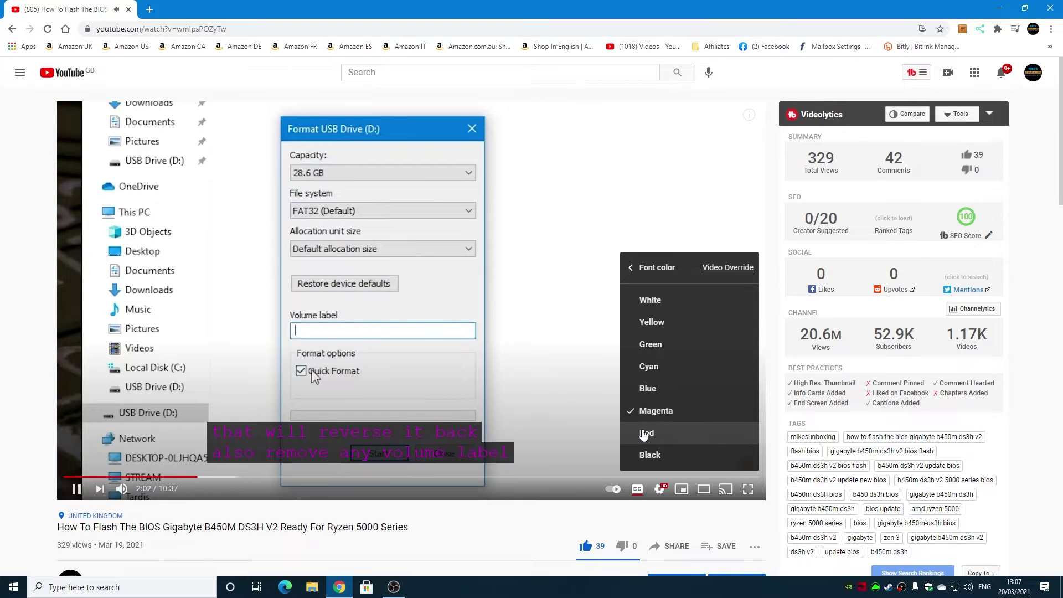
click(649, 454)
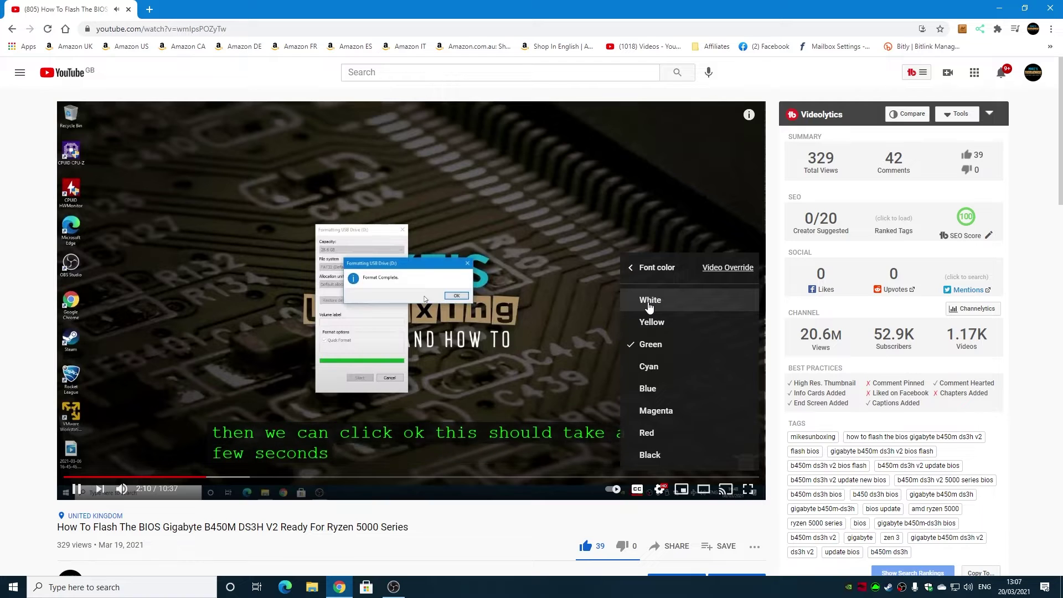
click(631, 270)
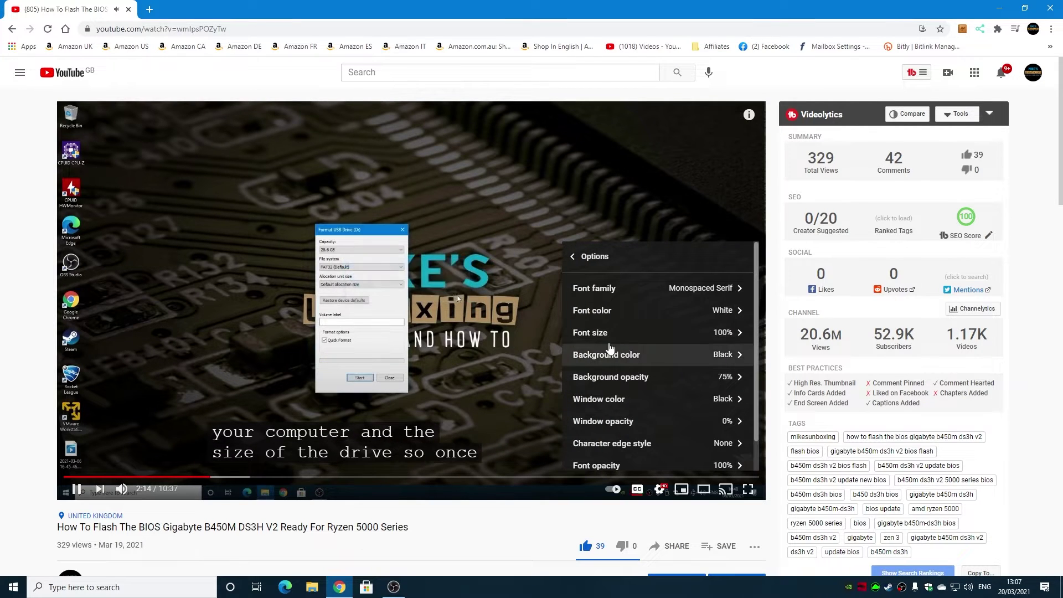
click(596, 333)
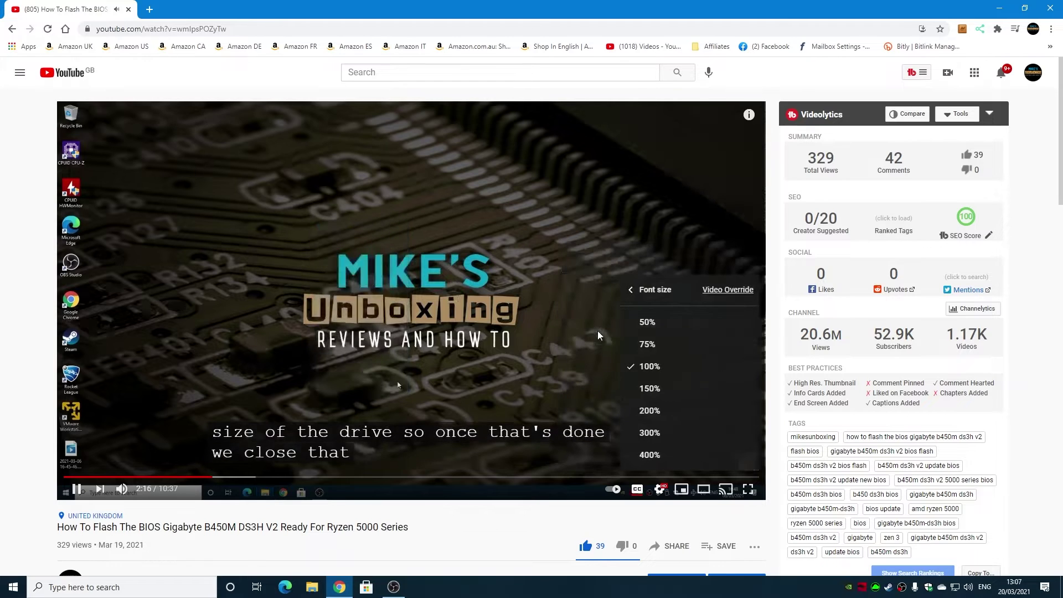
click(645, 329)
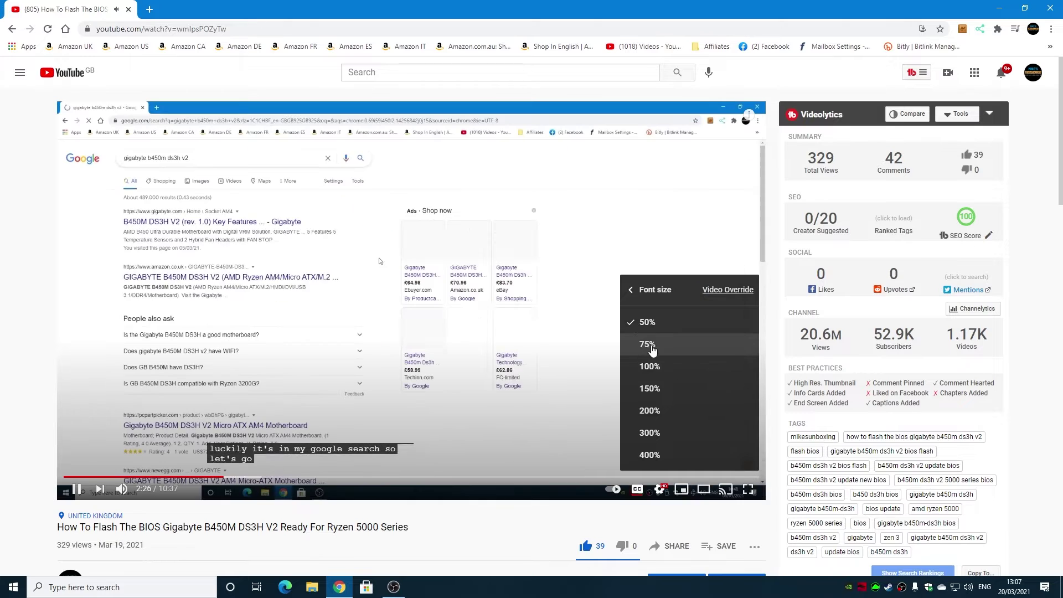
click(645, 389)
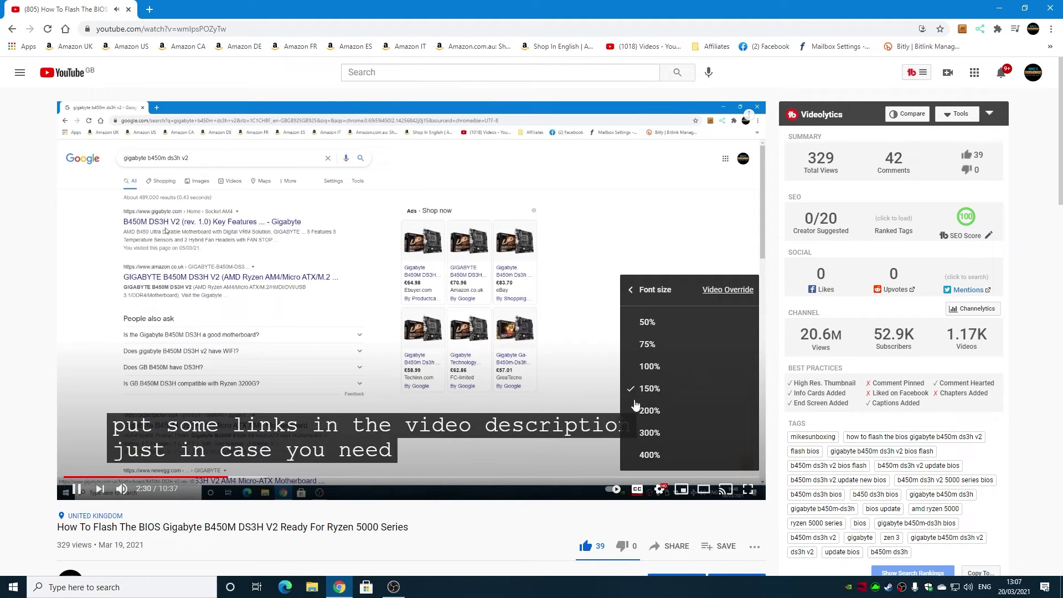
click(649, 432)
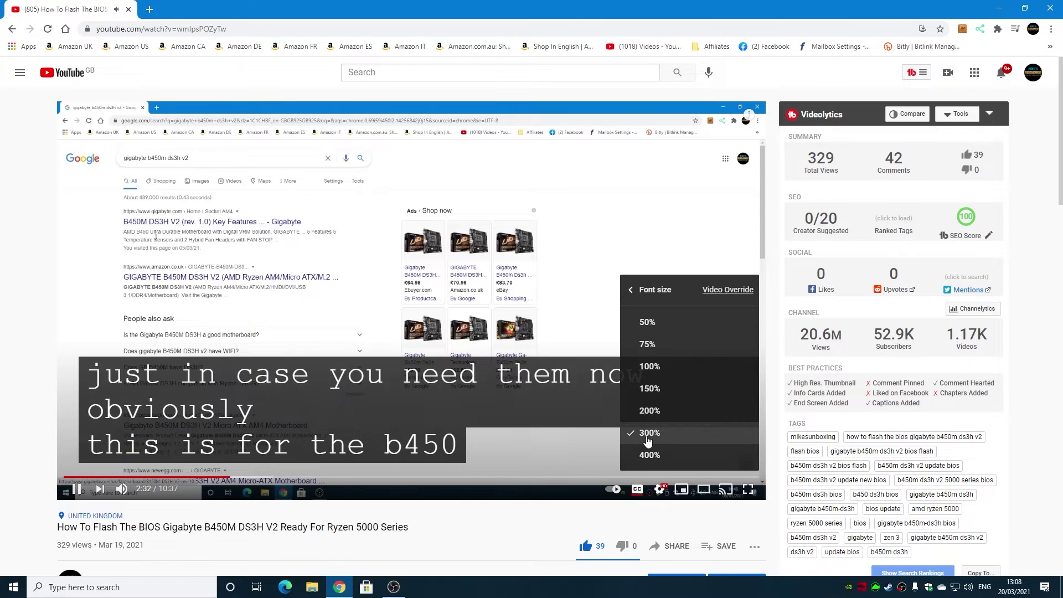
click(649, 455)
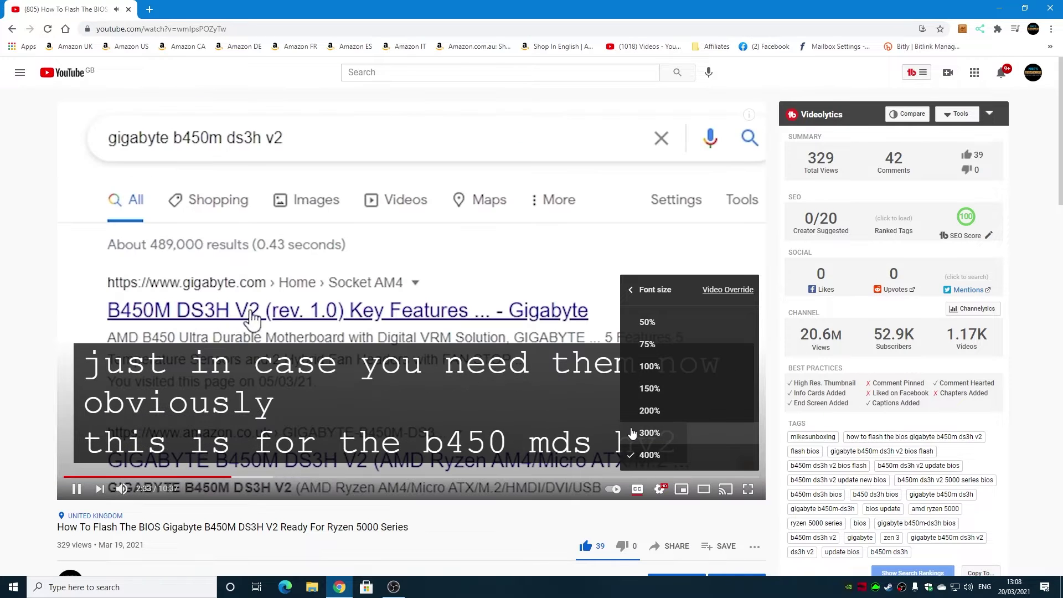
click(646, 368)
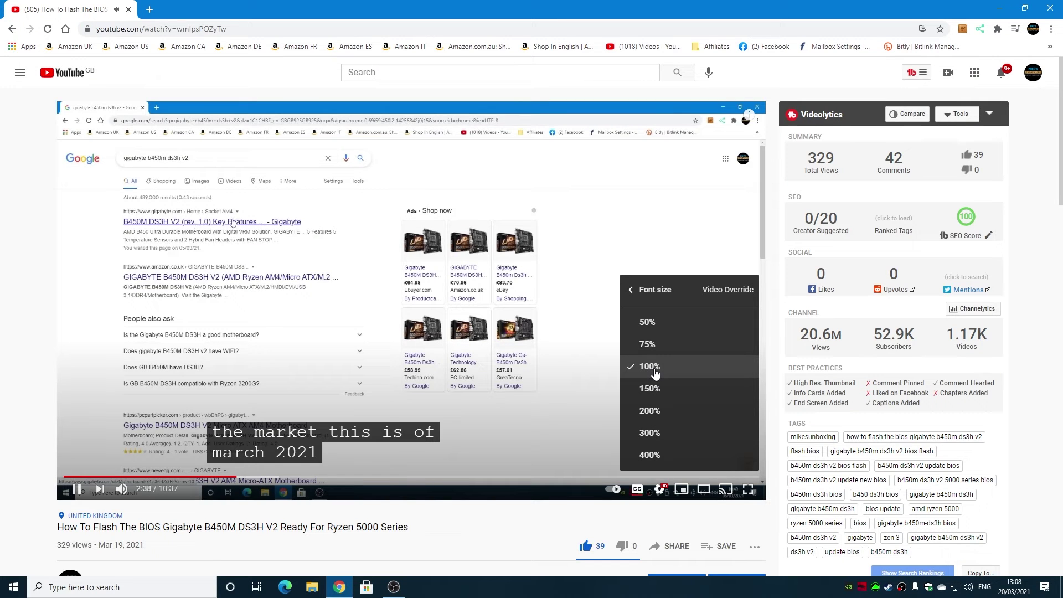
click(631, 290)
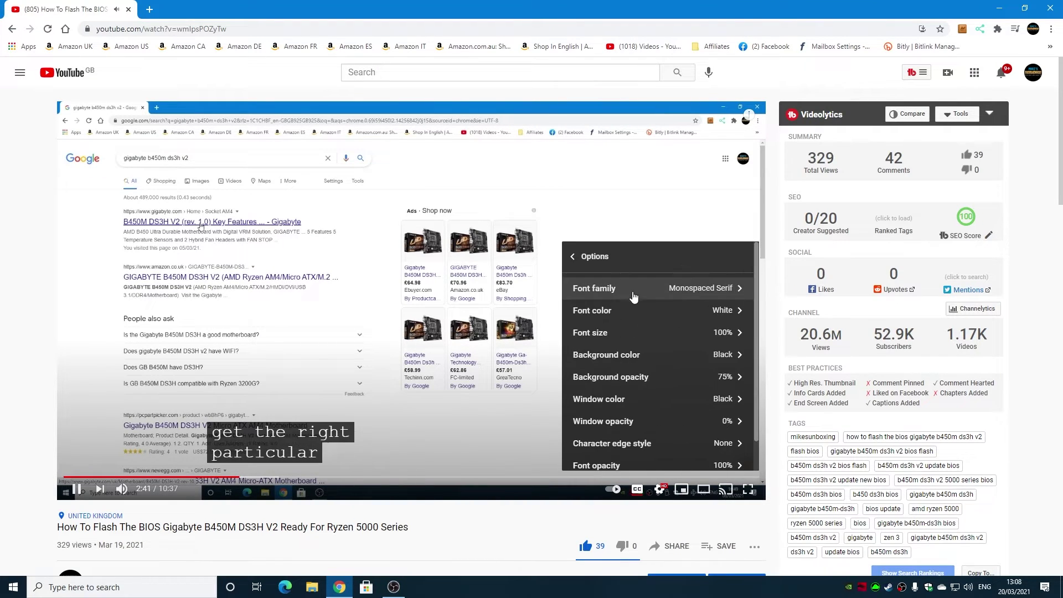
- Preview magenta, red, cyan, green, white and yellow caption backgrounds, then settle on Blue
click(611, 357)
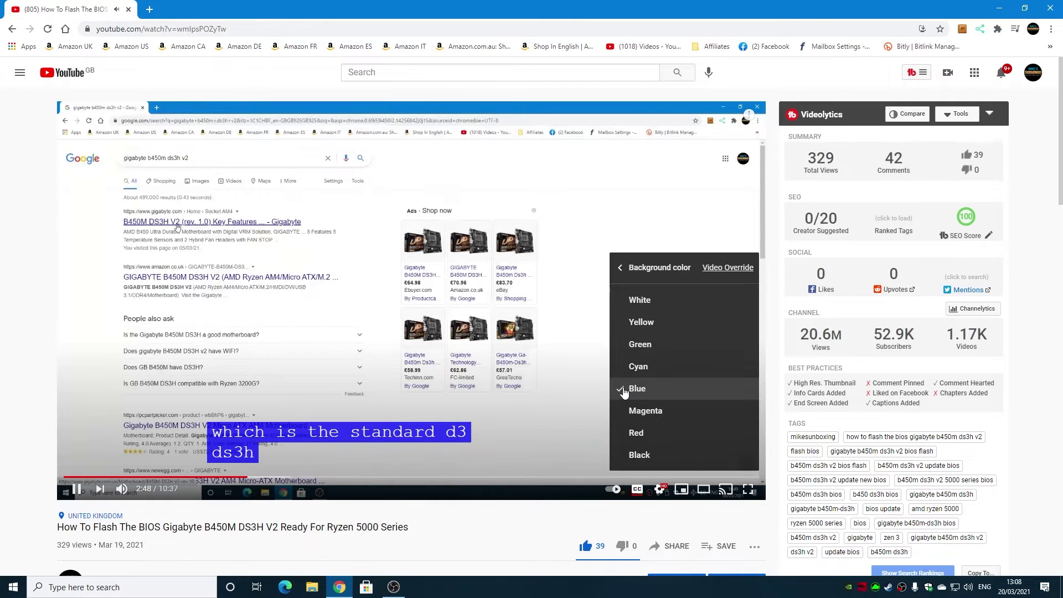
click(630, 412)
click(633, 438)
click(637, 367)
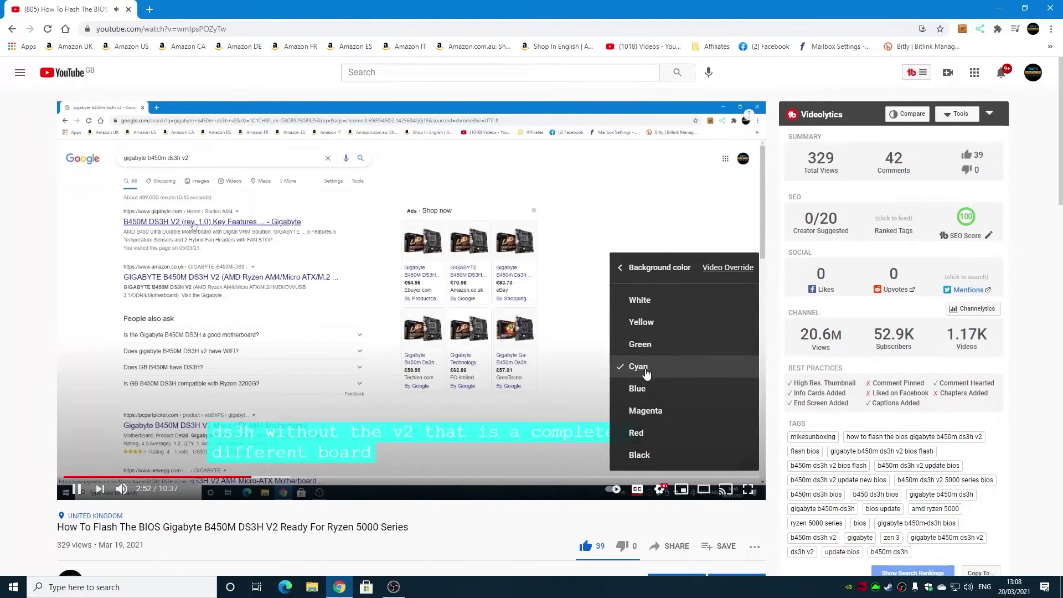
click(641, 346)
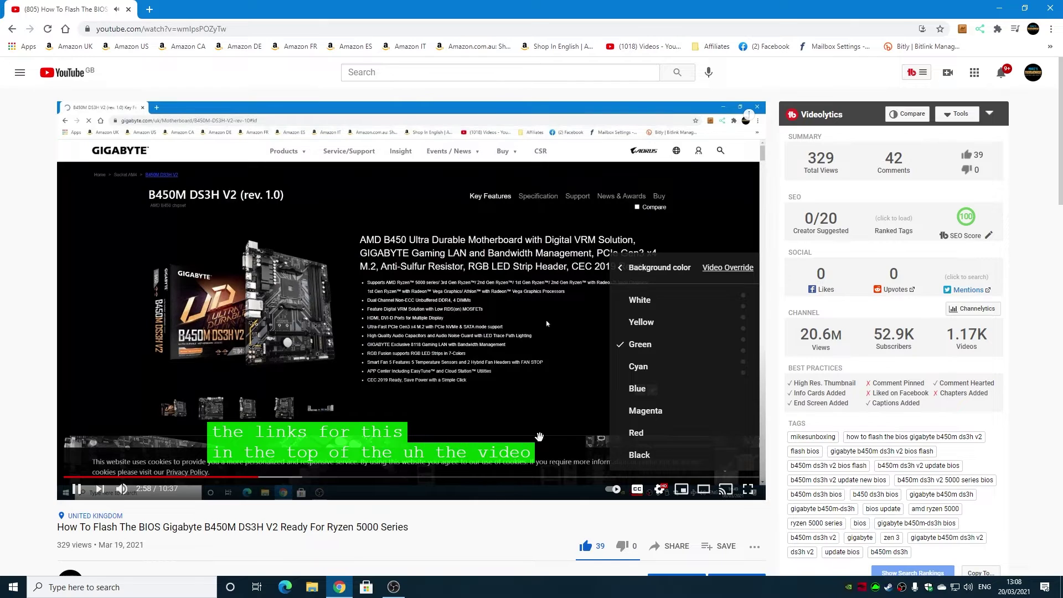
click(621, 302)
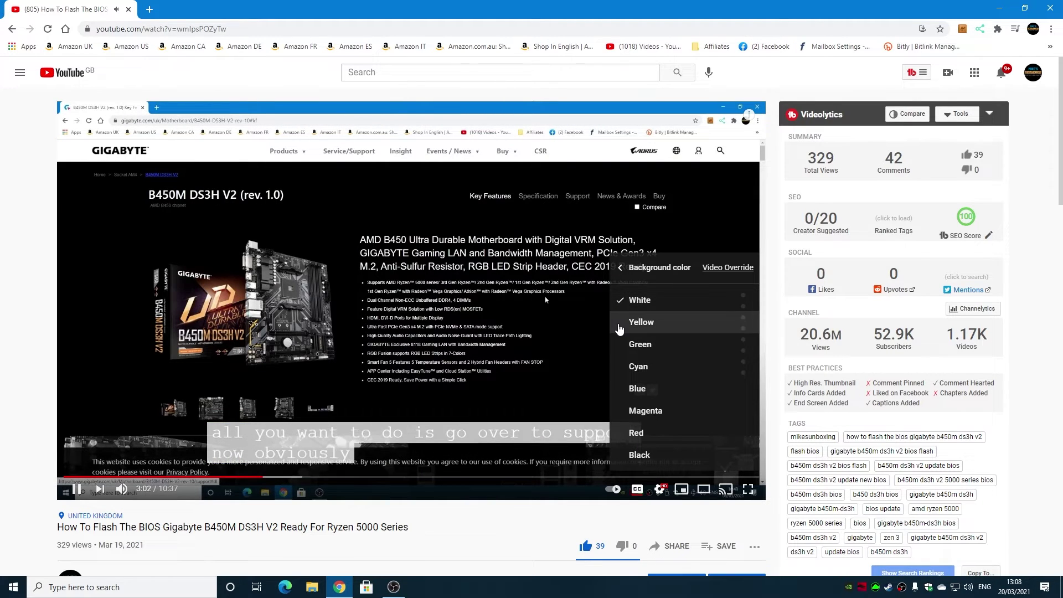
click(619, 323)
click(621, 344)
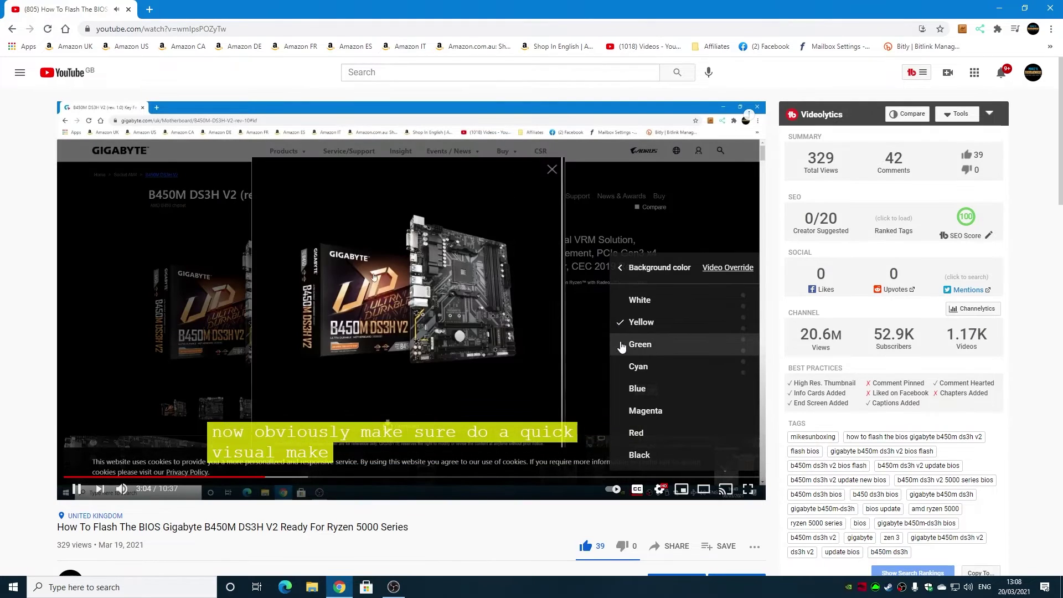
click(623, 366)
click(628, 394)
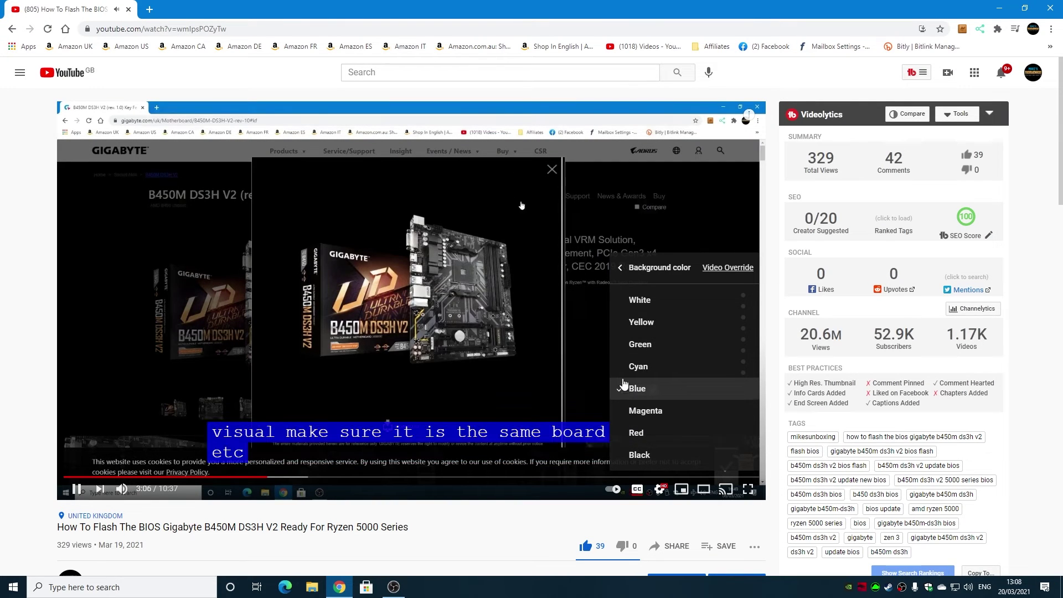
click(620, 268)
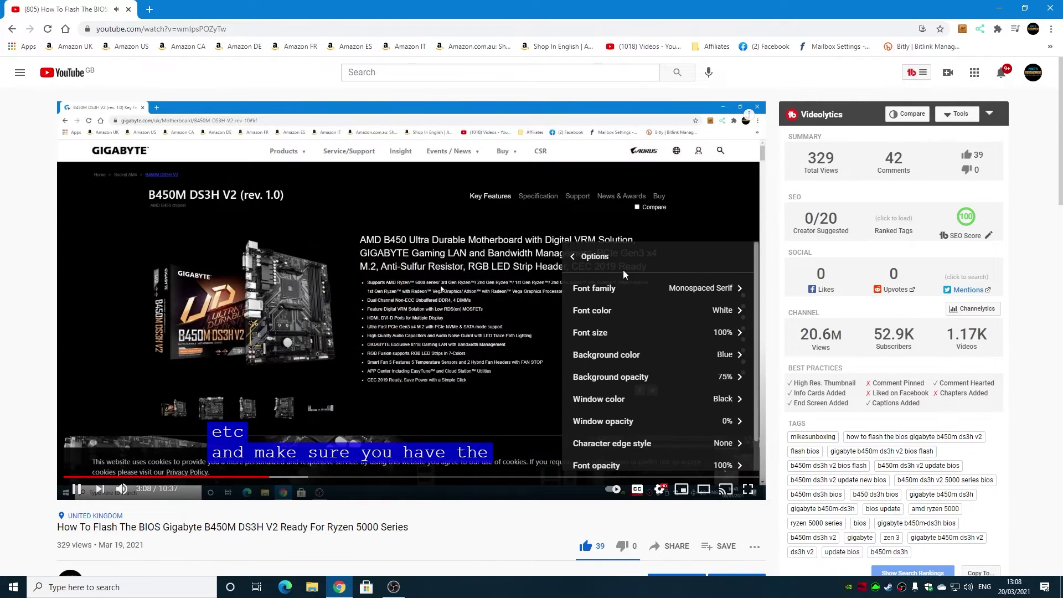
- Set the caption background opacity to 100%
click(624, 383)
click(622, 413)
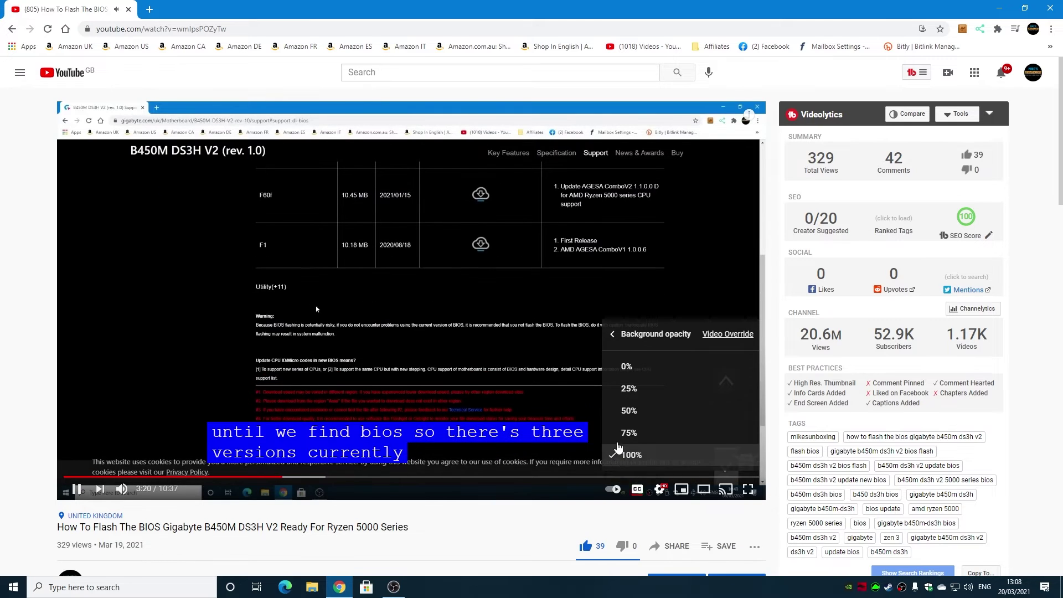
click(620, 334)
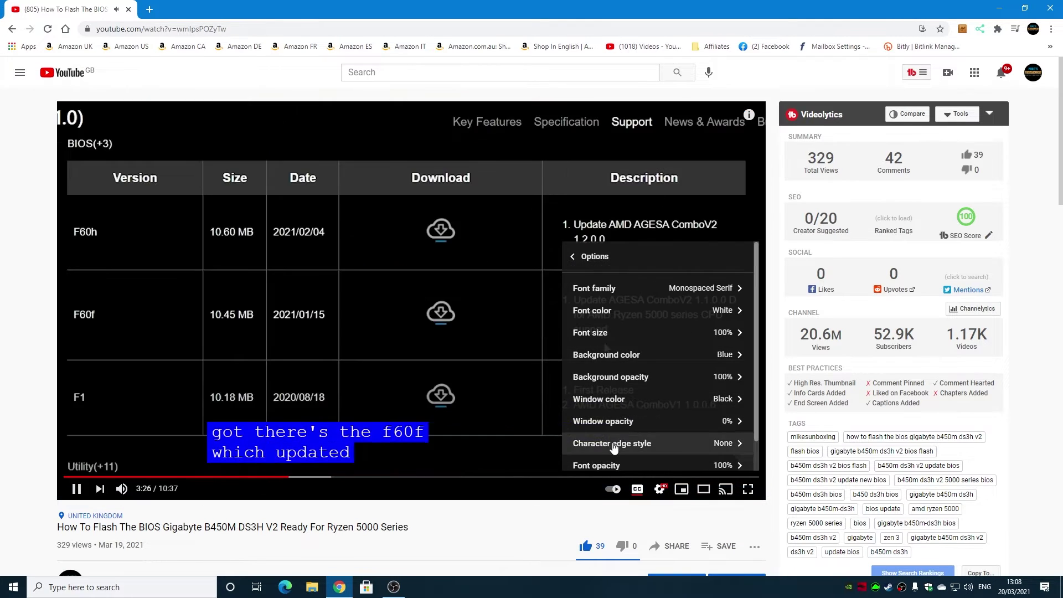
- Preview the Drop Shadow character edge style for the captions
click(613, 443)
click(624, 390)
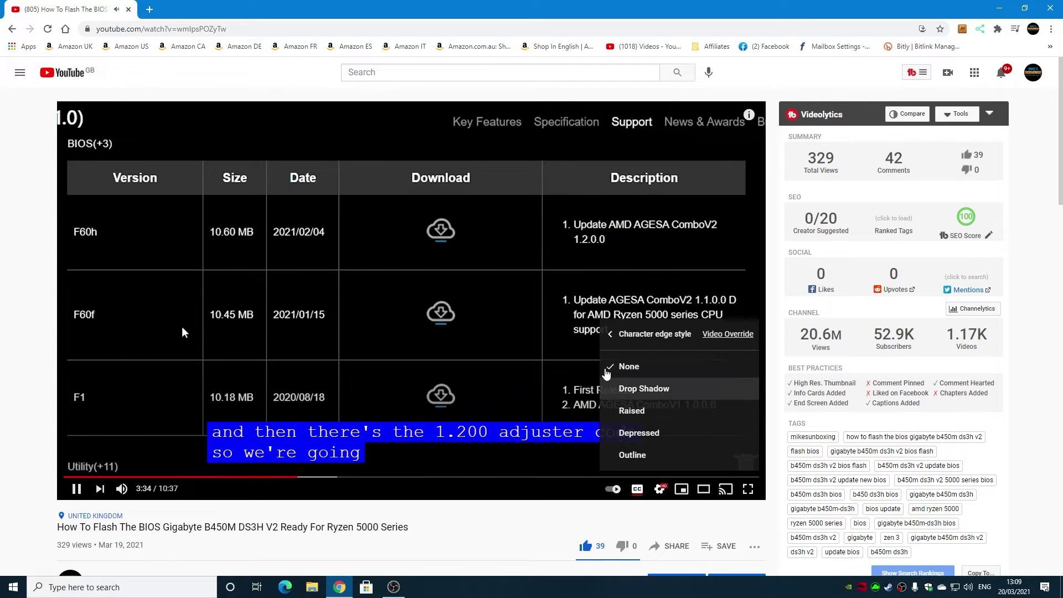
click(611, 339)
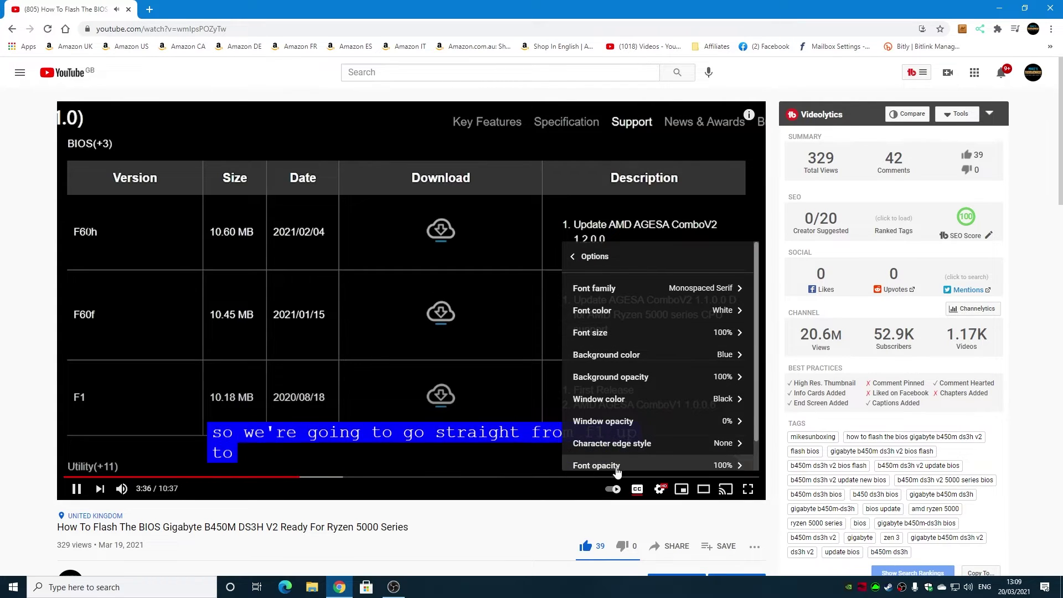
- Preview a 0% caption background, restore it to 100%, and reopen Font opacity at 100%
click(609, 468)
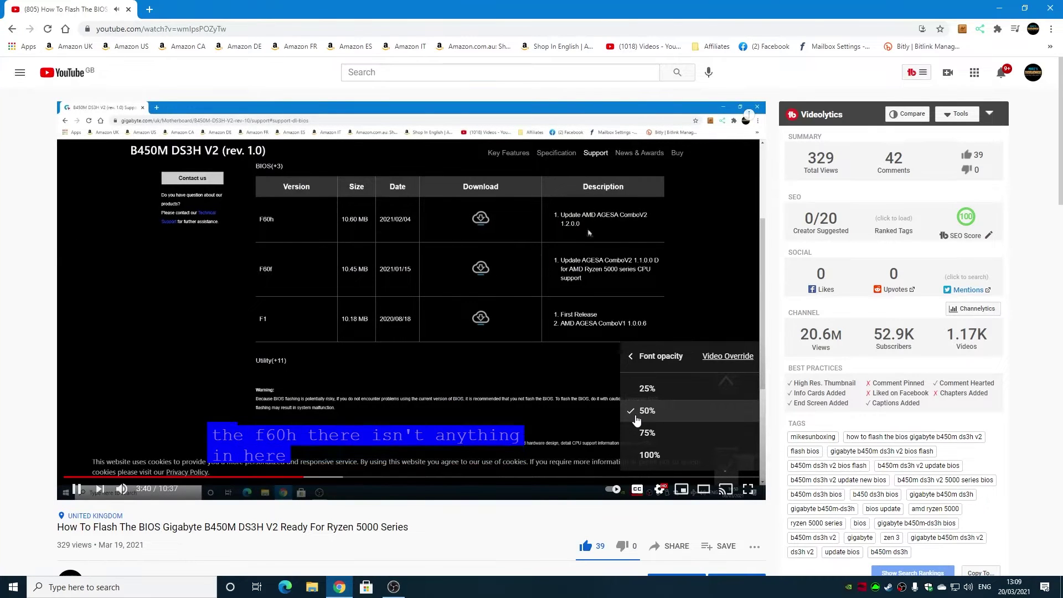
click(630, 356)
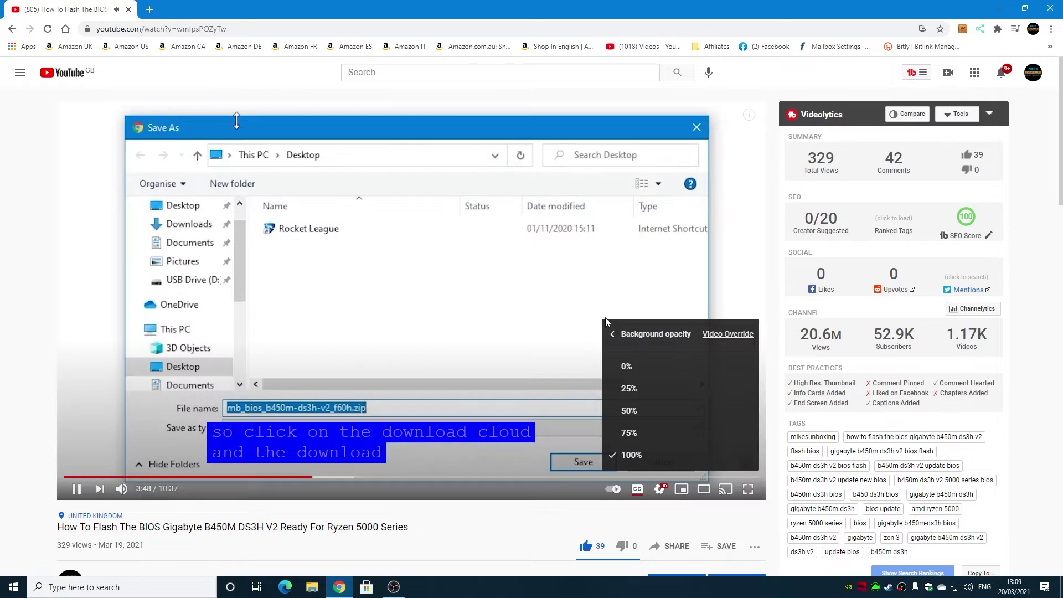
click(626, 366)
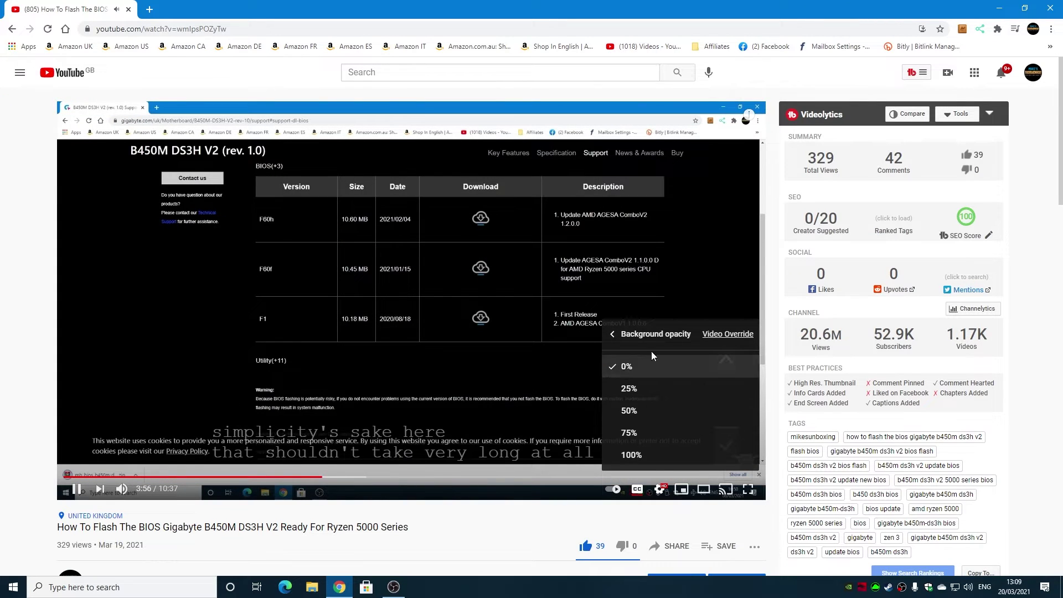
key(Down)
key(Down)
key(Down)
key(Down)
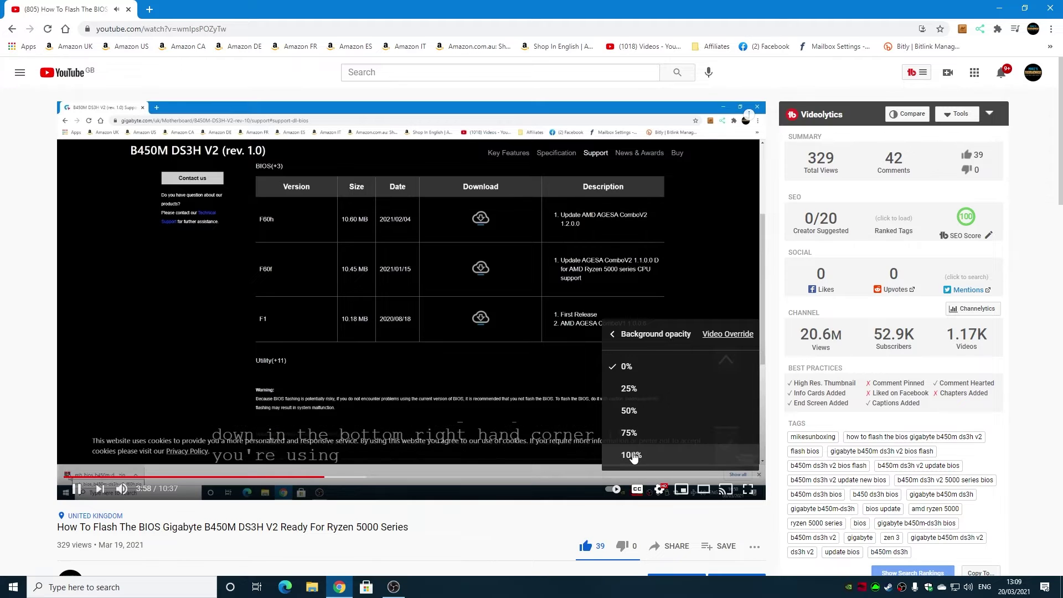
key(Return)
click(615, 336)
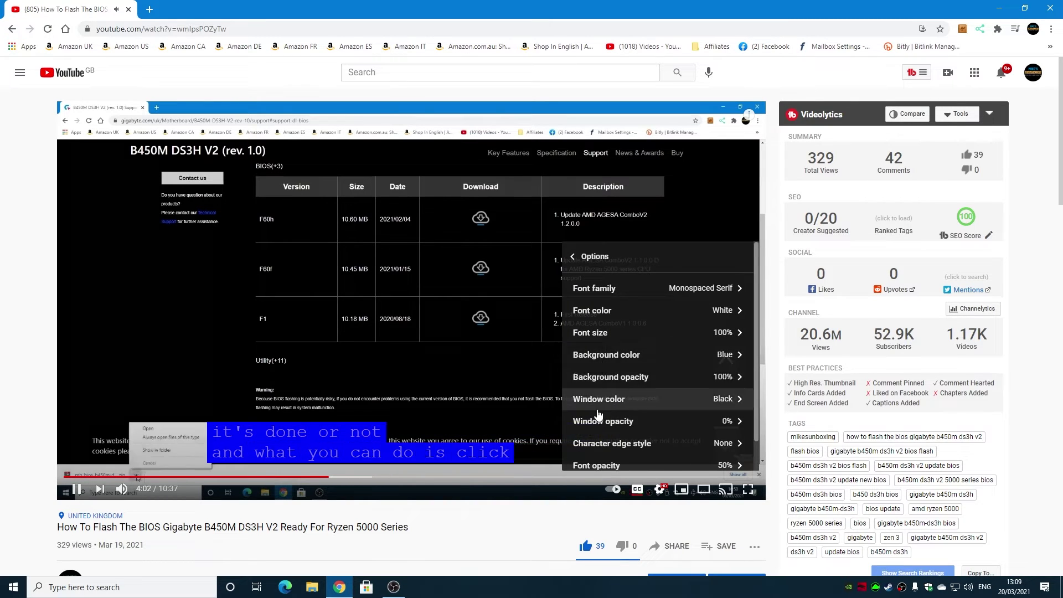
click(596, 467)
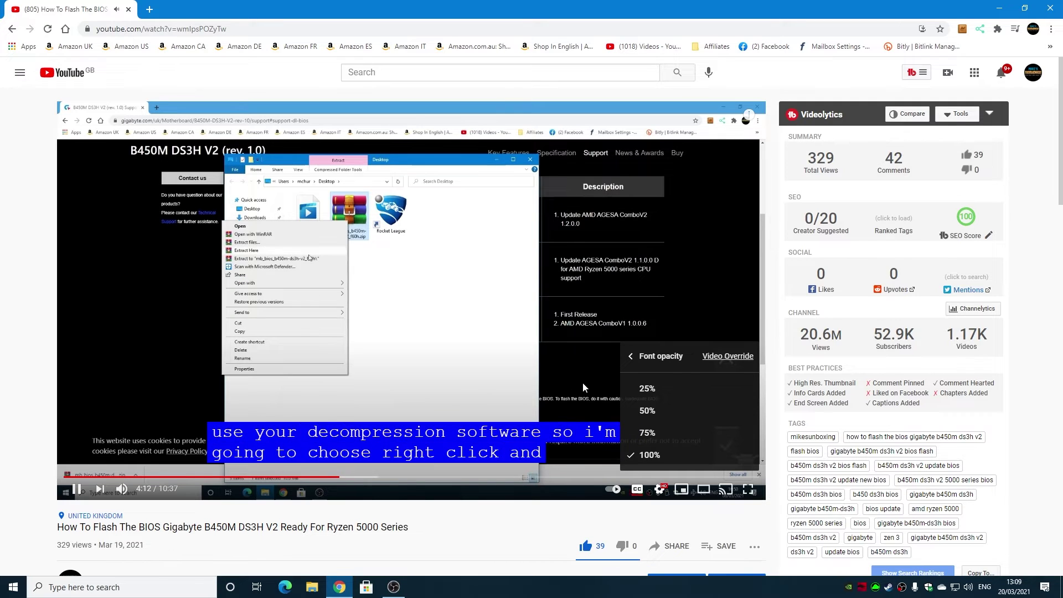
- Dismiss the caption settings menu and pause the BIOS video at 4:36
click(586, 368)
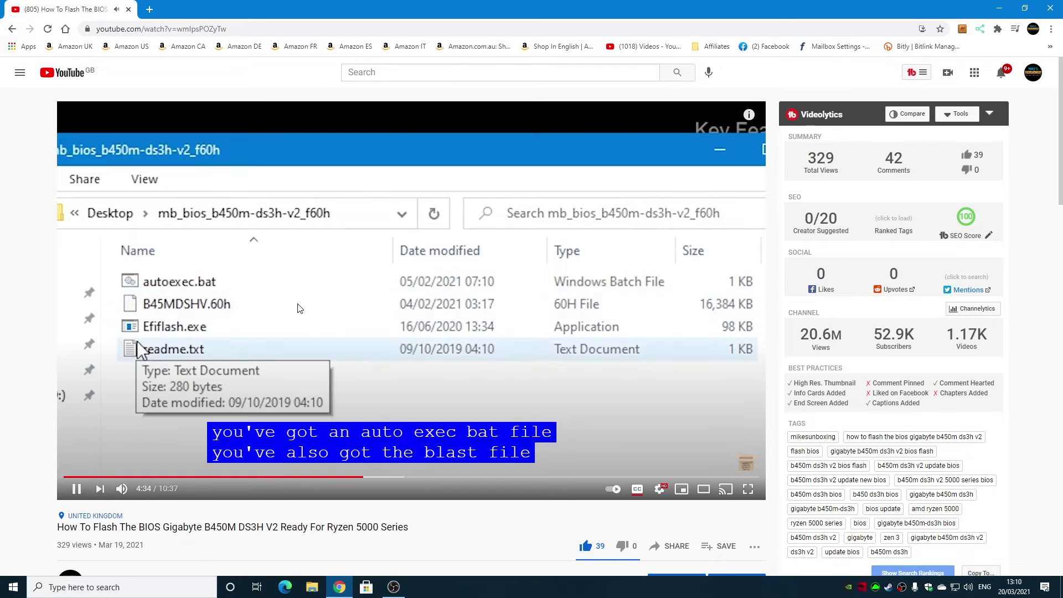
click(77, 490)
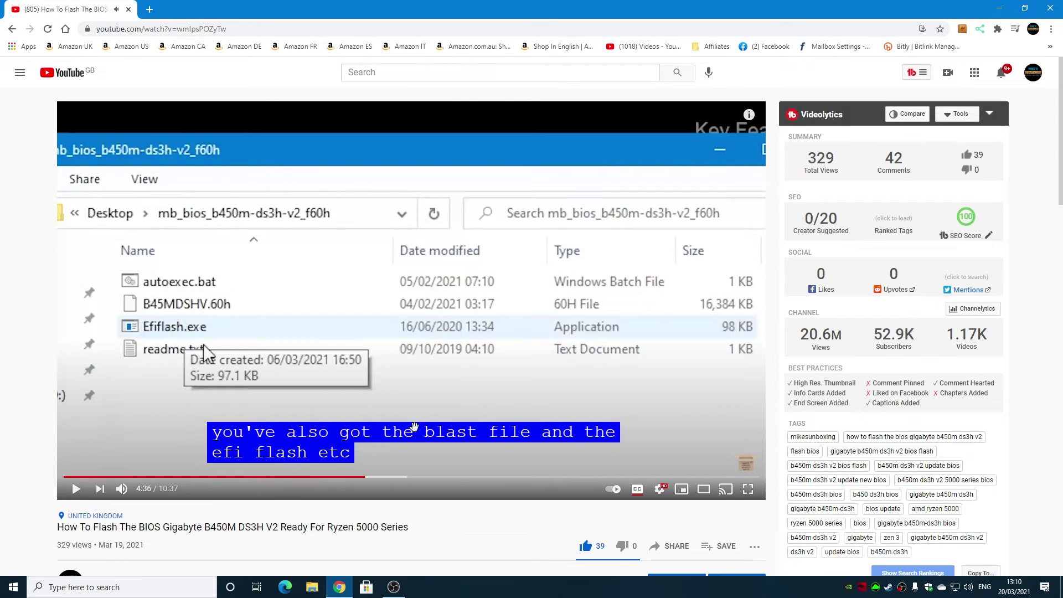